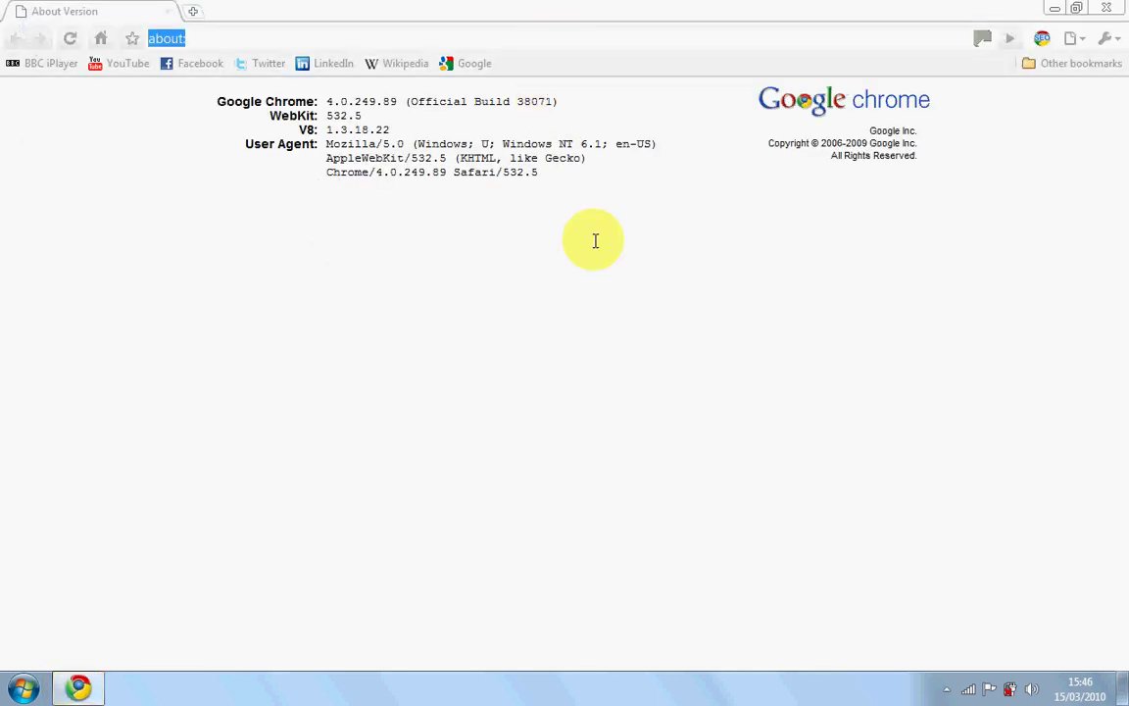
{"action": "type", "text": "www."}
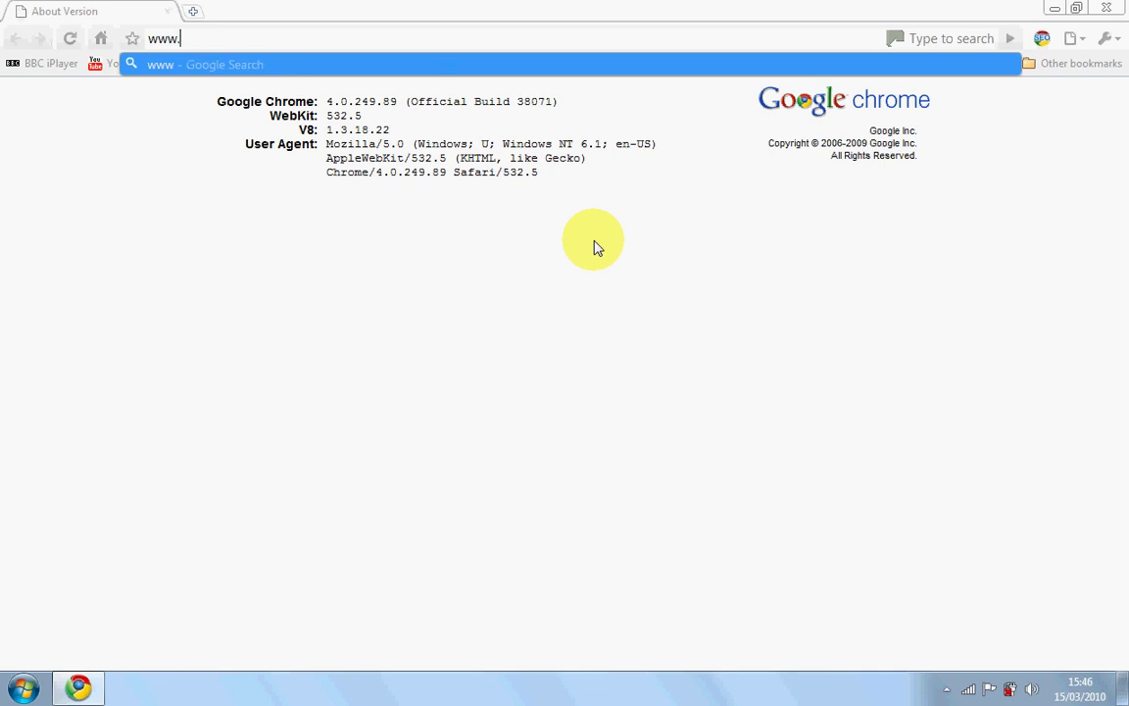
{"action": "type", "text": "gpg"}
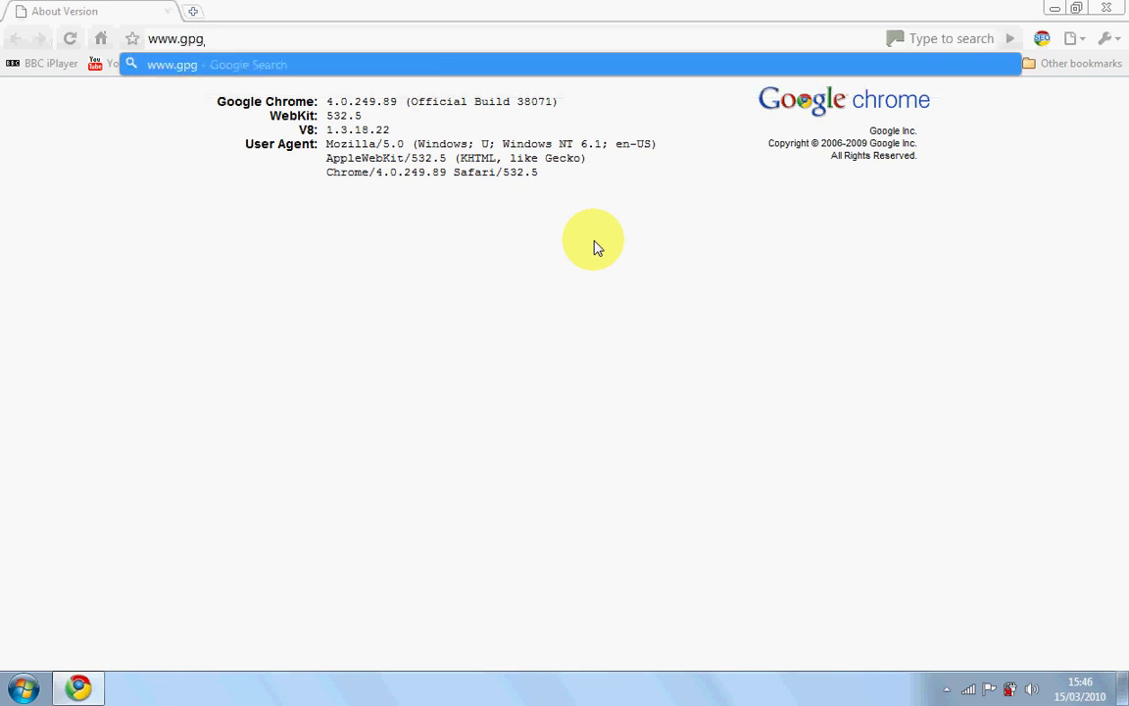
{"action": "type", "text": "4win"}
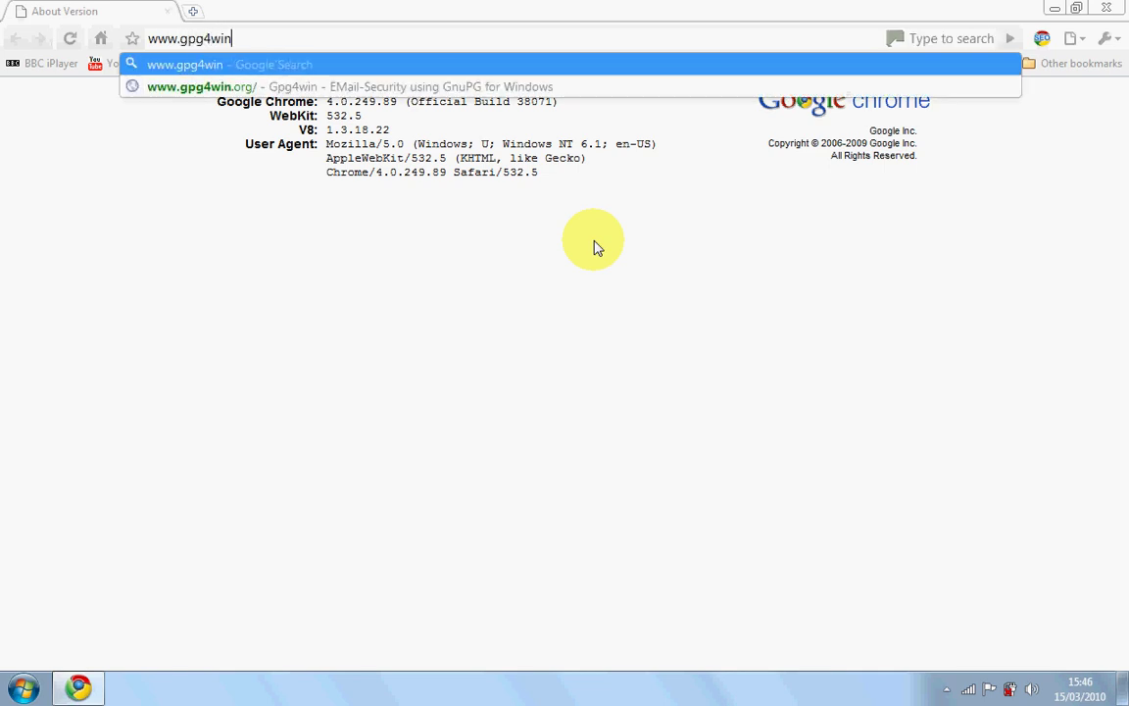
{"action": "type", "text": ".org"}
{"action": "key", "text": "Return"}
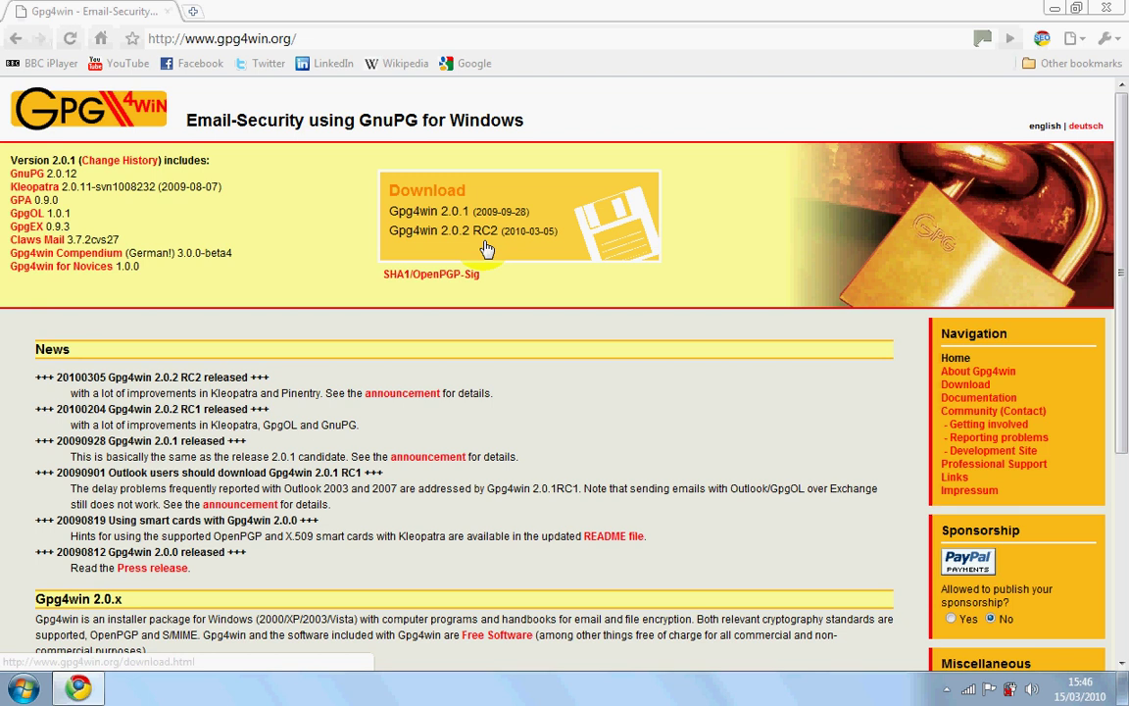
Open the Gpg4win download page and scroll down past the 2.0.2 RC2 release
{"action": "left_click", "coordinate": [409, 219]}
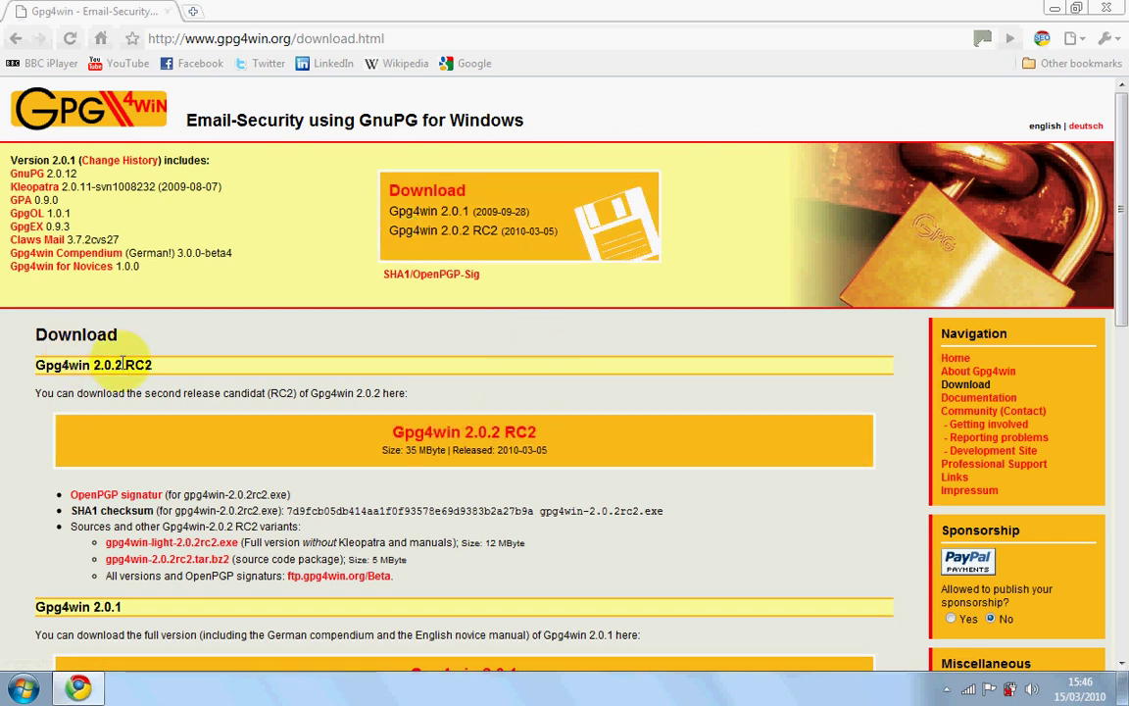
{"action": "left_click_drag", "start_coordinate": [122, 364], "coordinate": [174, 363]}
{"action": "scroll", "coordinate": [755, 392], "scroll_direction": "down", "scroll_amount": 2}
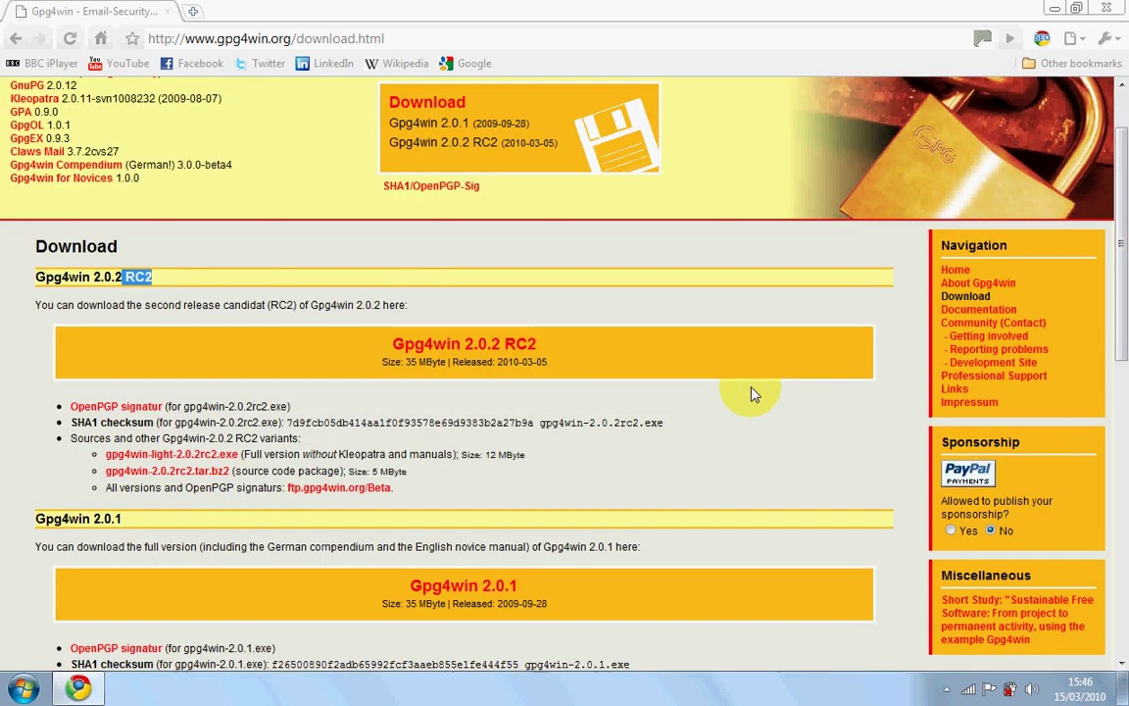
{"action": "scroll", "coordinate": [749, 390], "scroll_direction": "down", "scroll_amount": 2}
{"action": "scroll", "coordinate": [750, 390], "scroll_direction": "down", "scroll_amount": 2}
{"action": "scroll", "coordinate": [725, 392], "scroll_direction": "down", "scroll_amount": 2}
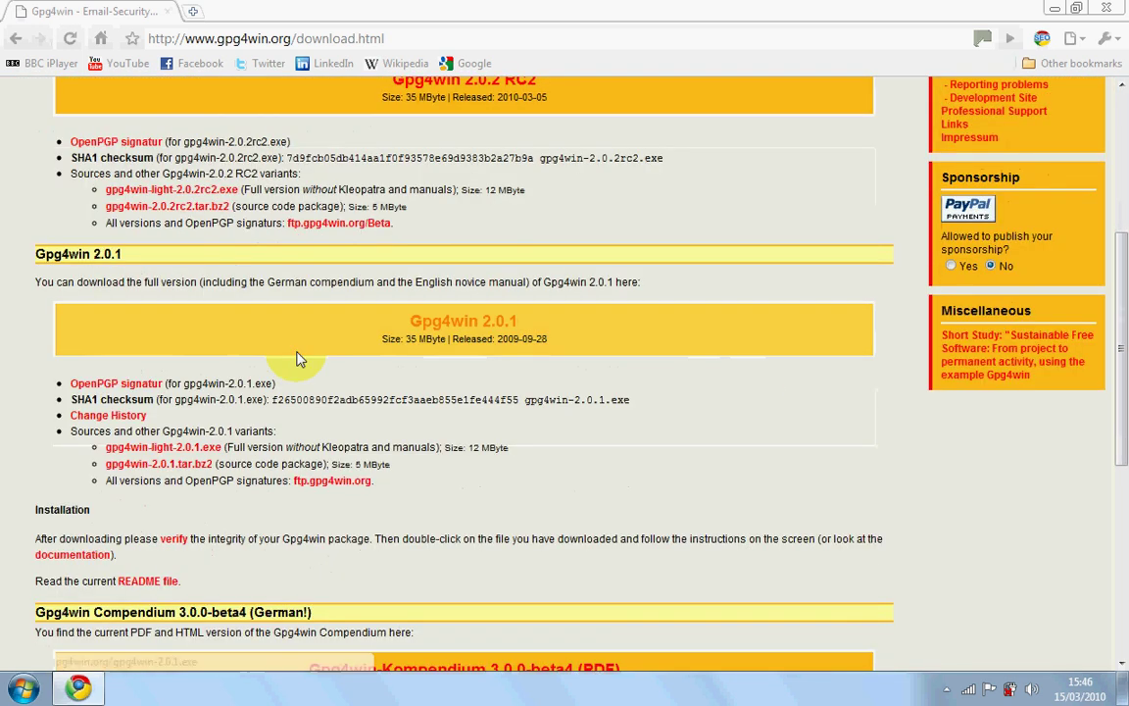
Highlight the 2.0.1 version number in the full Gpg4win 2.0.1 release heading
{"action": "left_click", "coordinate": [108, 257]}
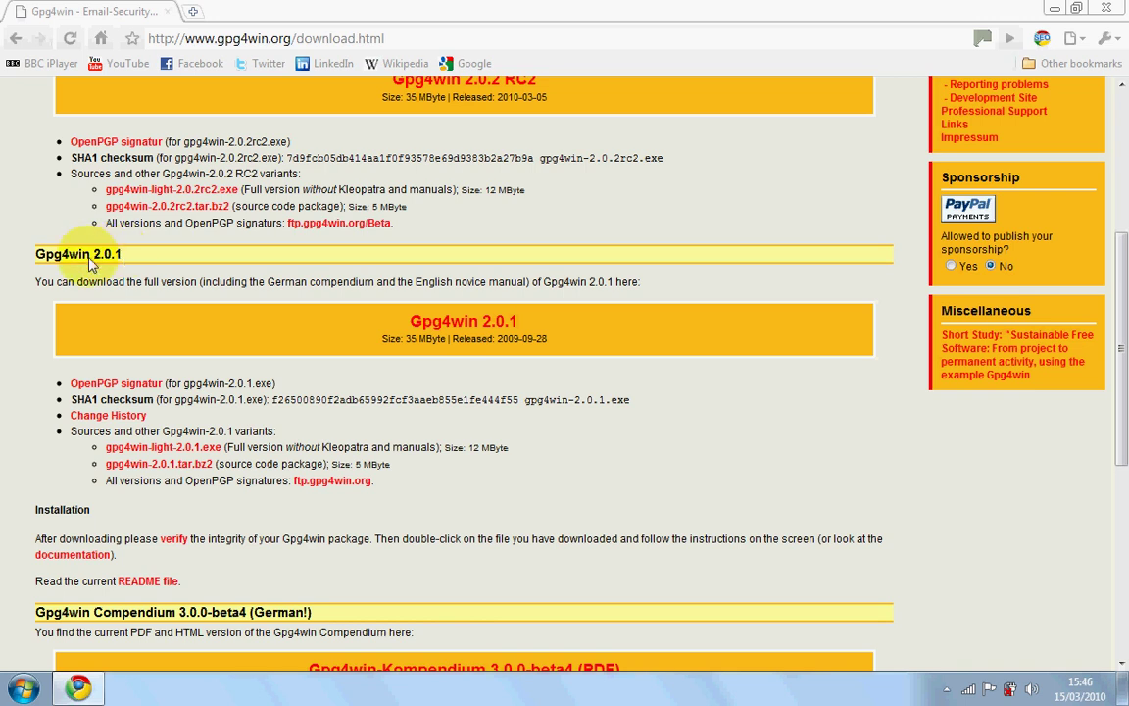
{"action": "left_click_drag", "start_coordinate": [91, 257], "coordinate": [129, 261]}
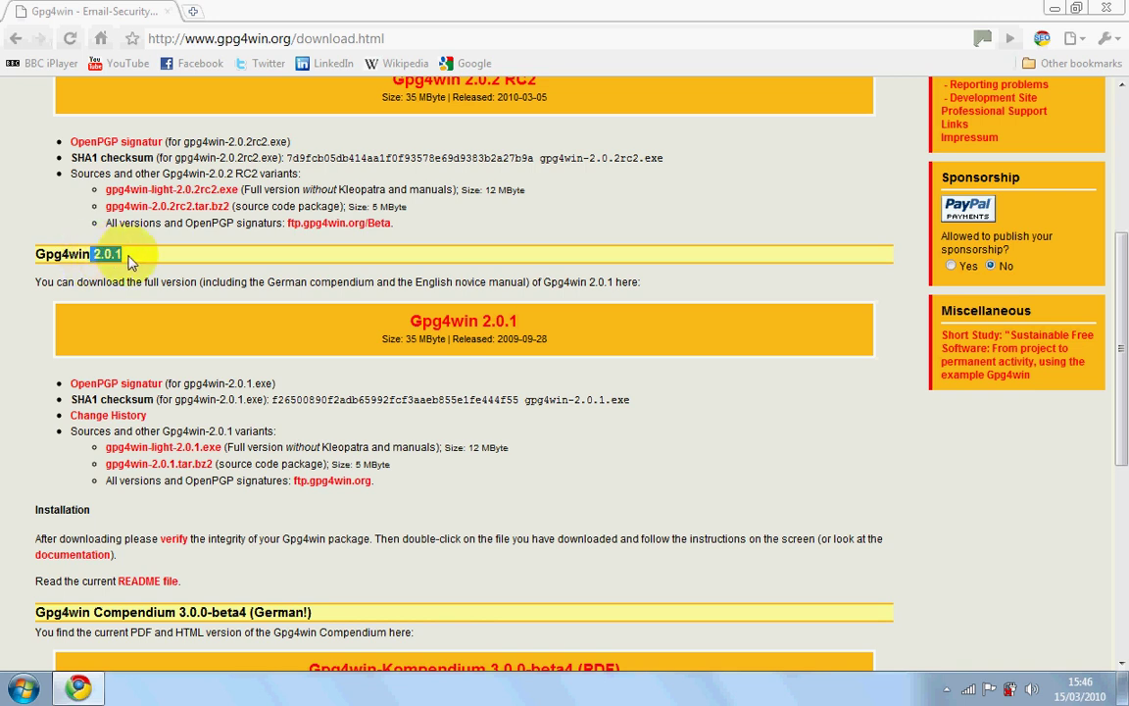
{"action": "left_click", "coordinate": [147, 259]}
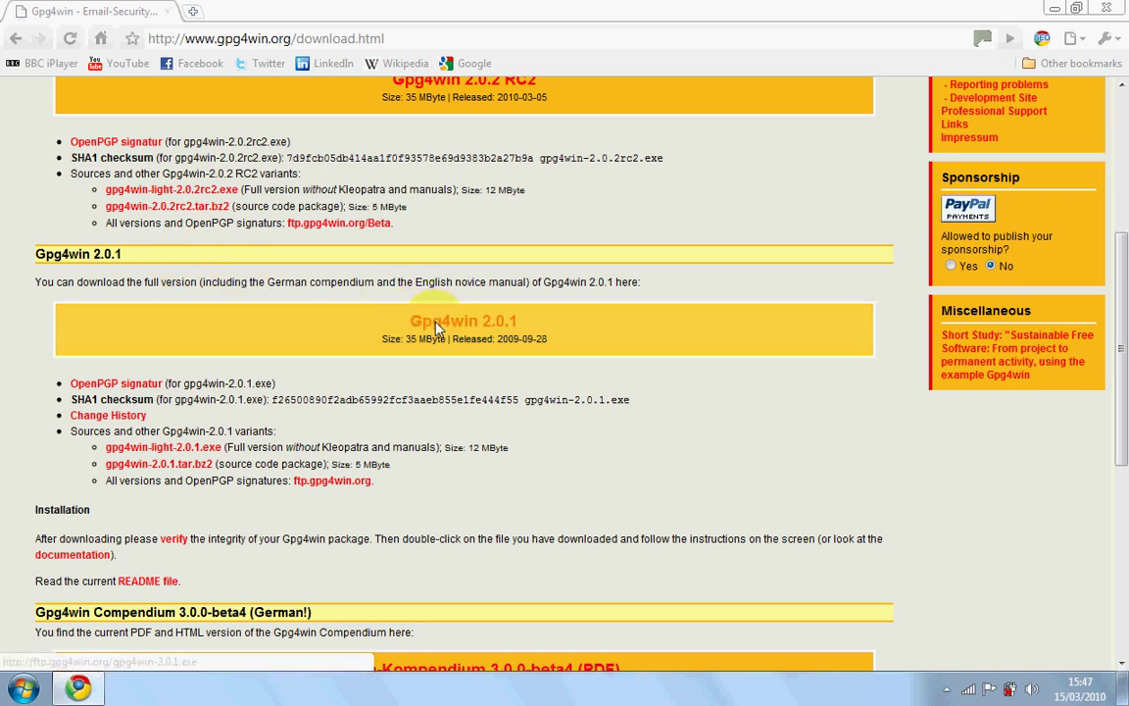
Close Chrome and run the gpg4win-2.0.1 installer from the desktop
{"action": "left_click", "coordinate": [1105, 9]}
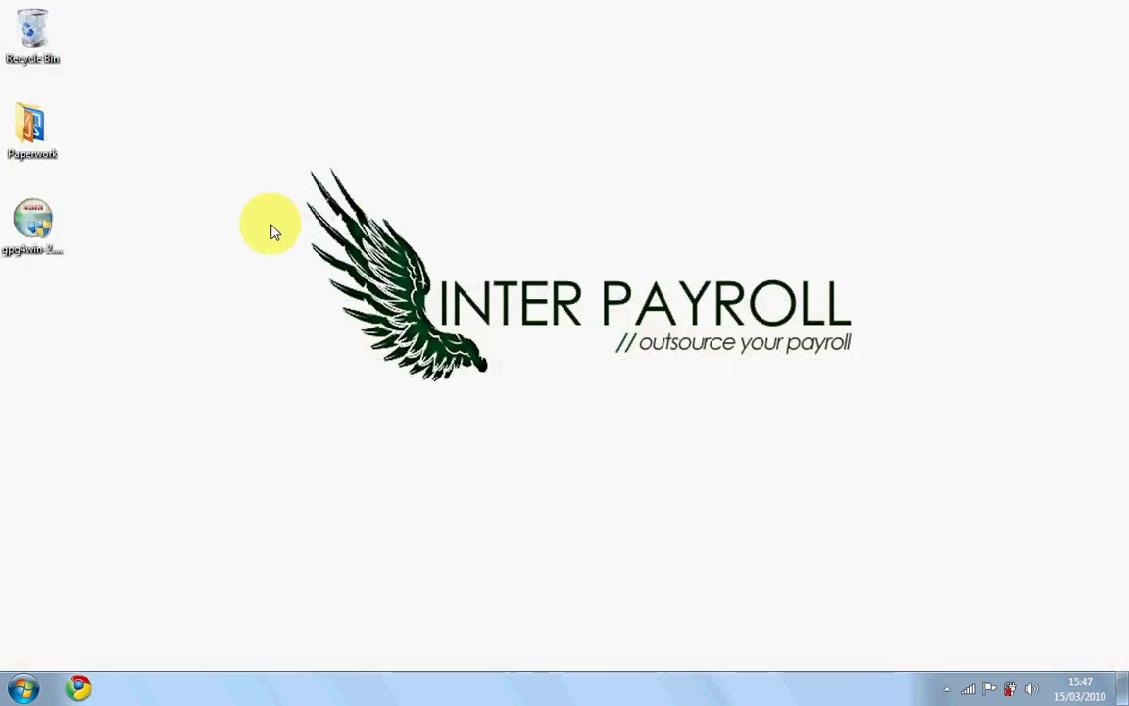
{"action": "double_click", "coordinate": [39, 224]}
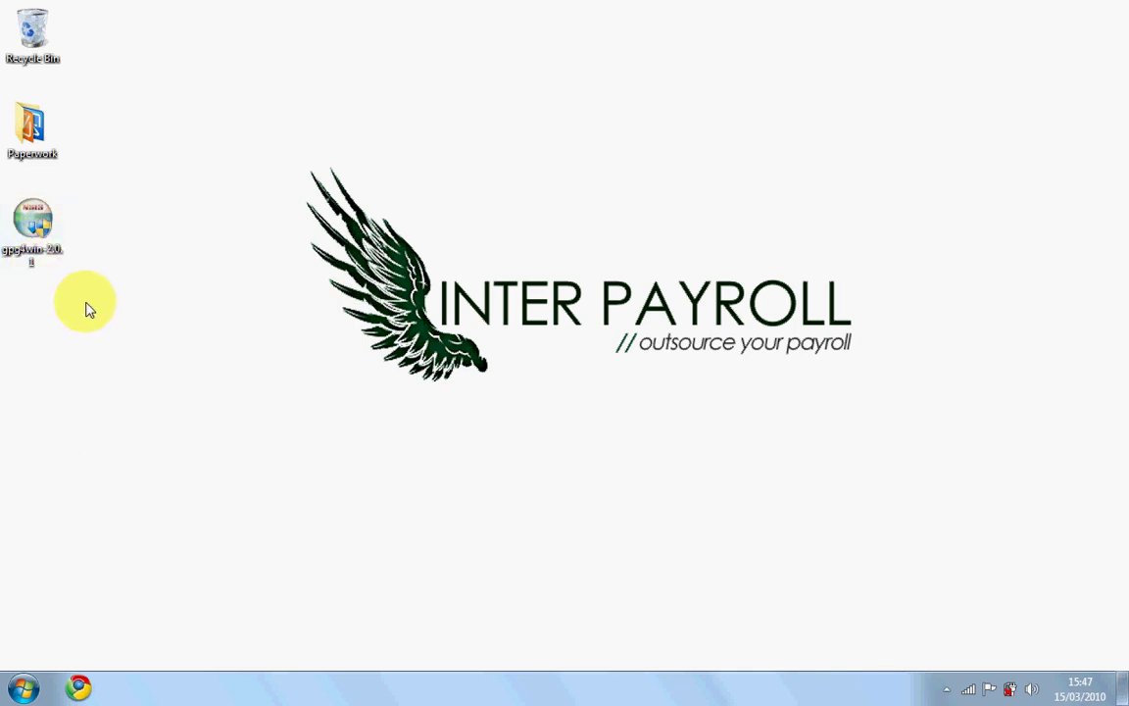
{"action": "double_click", "coordinate": [40, 233]}
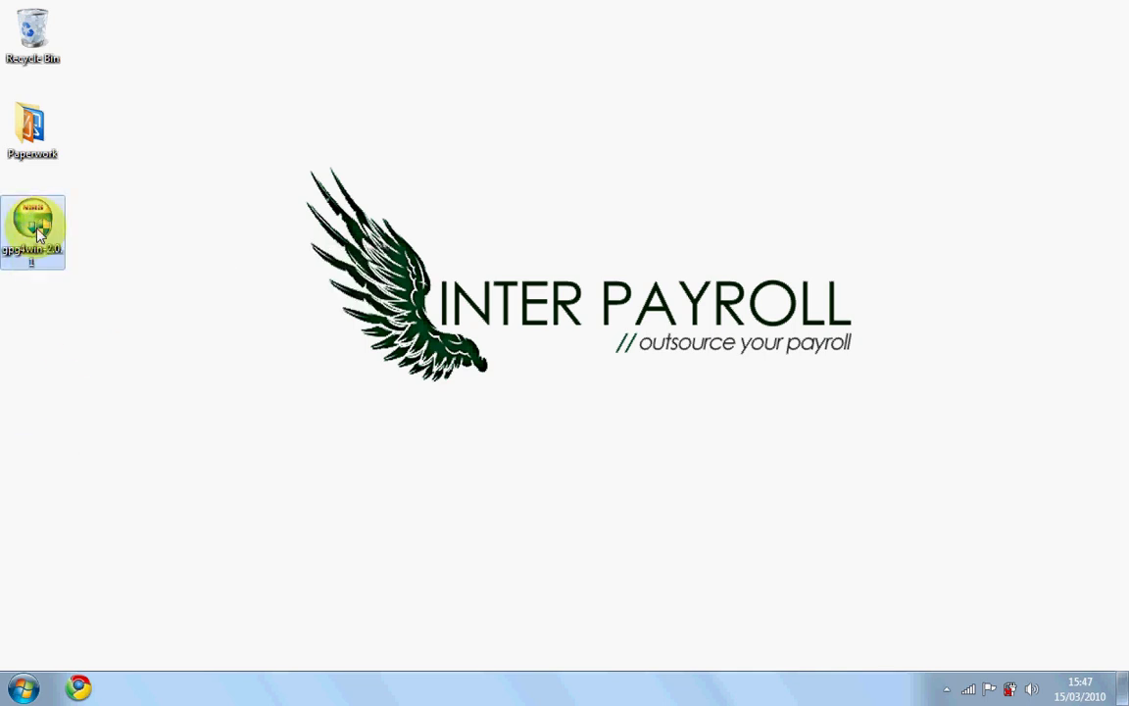
{"action": "left_click", "coordinate": [418, 359]}
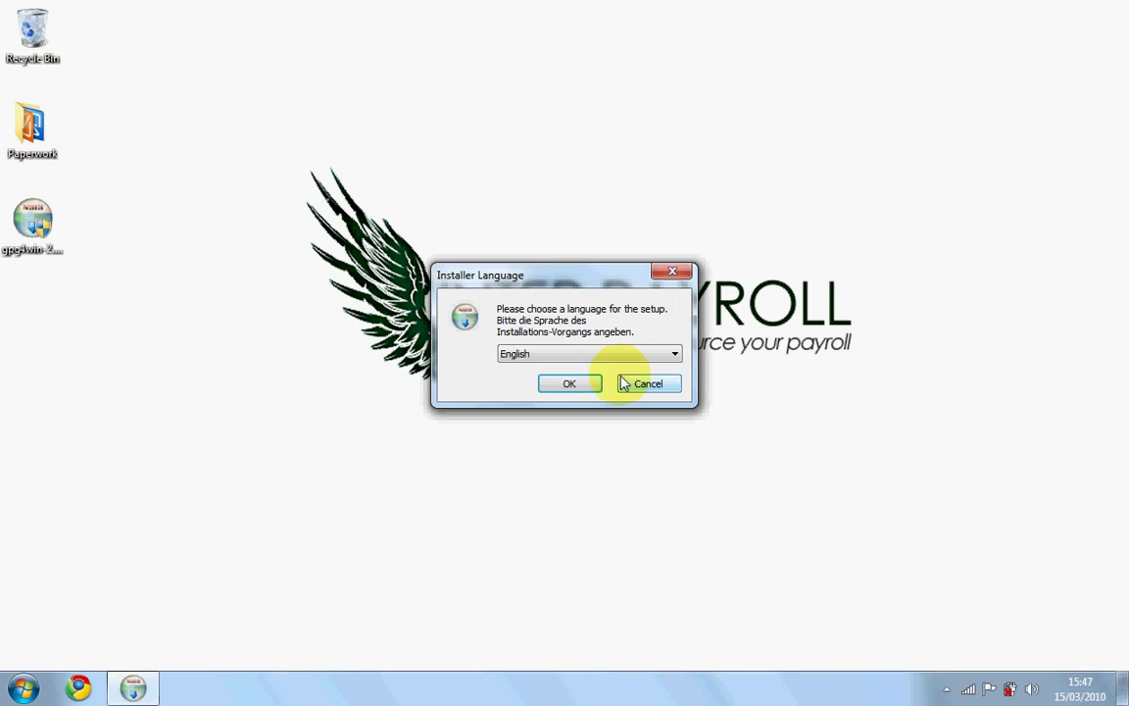
Confirm English as the setup language and get past the welcome and GPL licence pages
{"action": "left_click", "coordinate": [578, 390]}
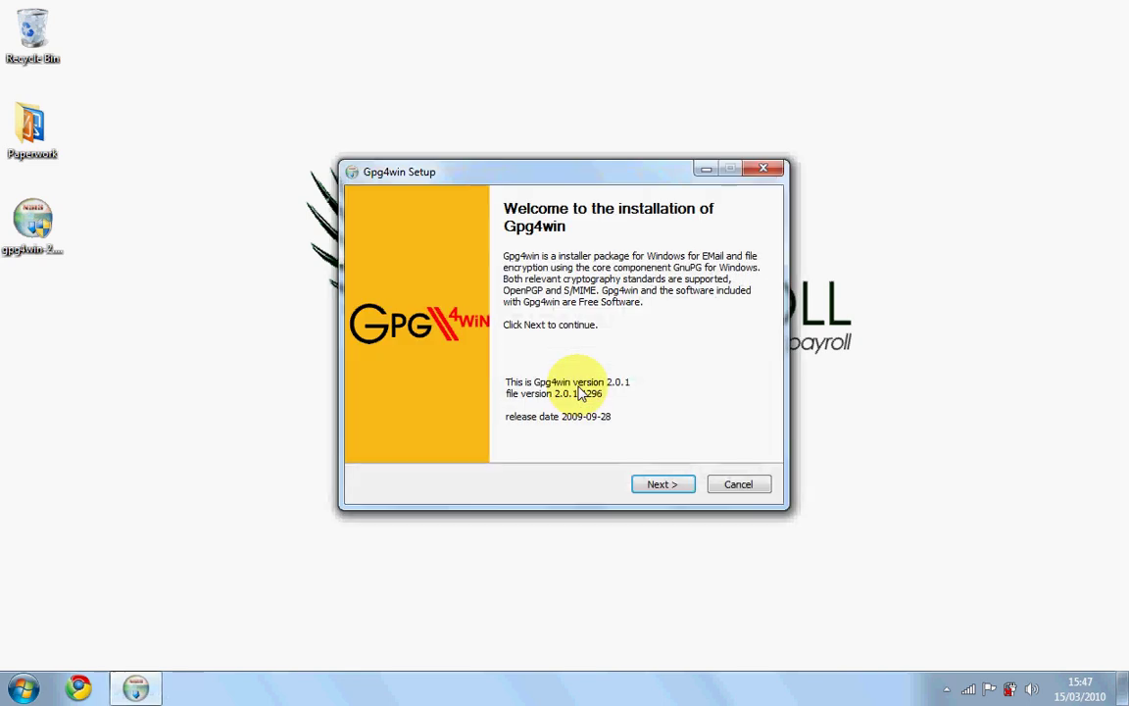
{"action": "left_click", "coordinate": [649, 484]}
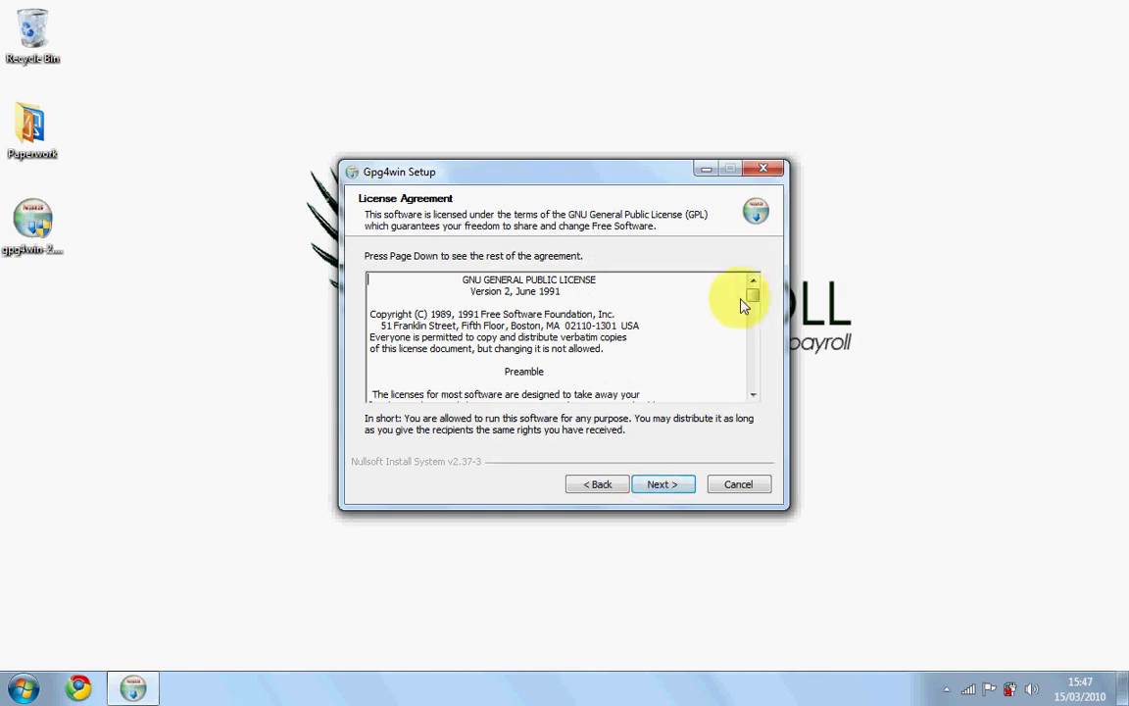
{"action": "left_click_drag", "start_coordinate": [753, 297], "coordinate": [752, 398]}
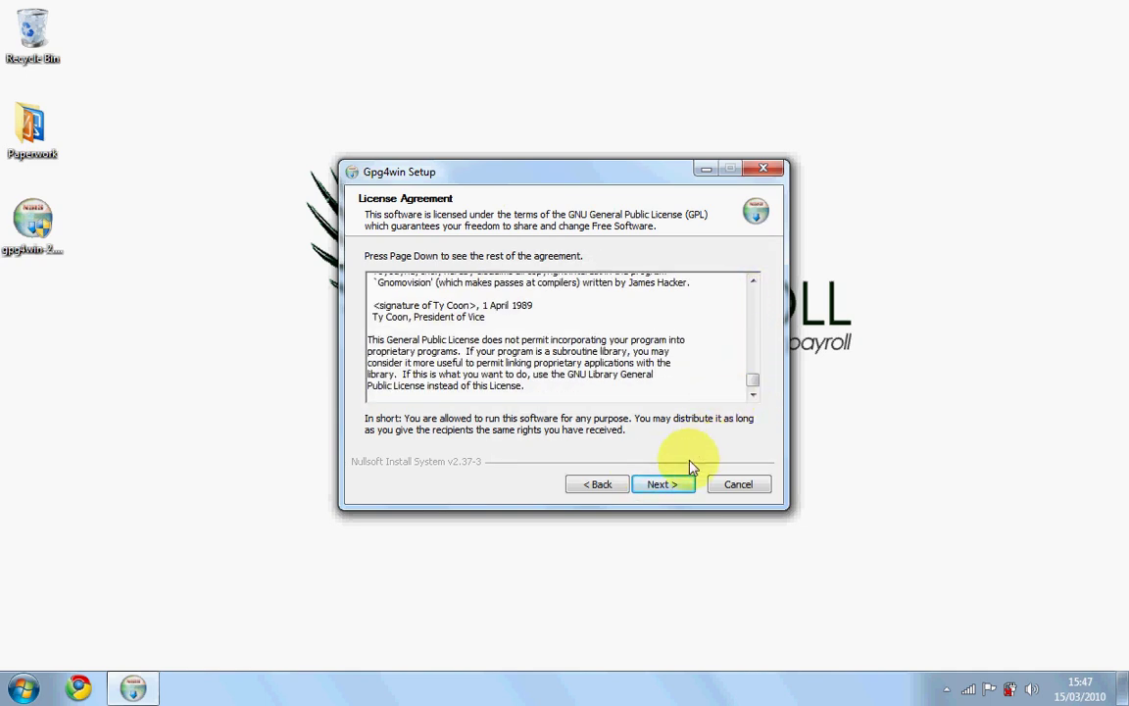
{"action": "left_click", "coordinate": [673, 486]}
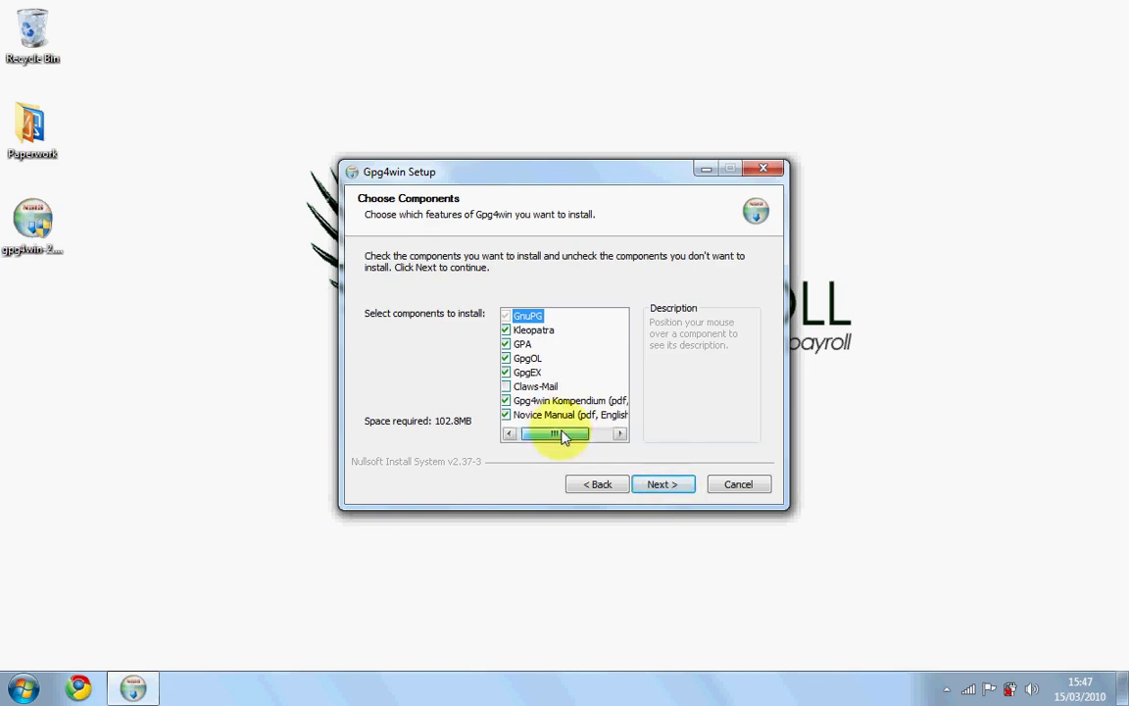
Keep the default components and install folder, and enable the Desktop shortcut option
{"action": "left_click_drag", "start_coordinate": [558, 436], "coordinate": [546, 437]}
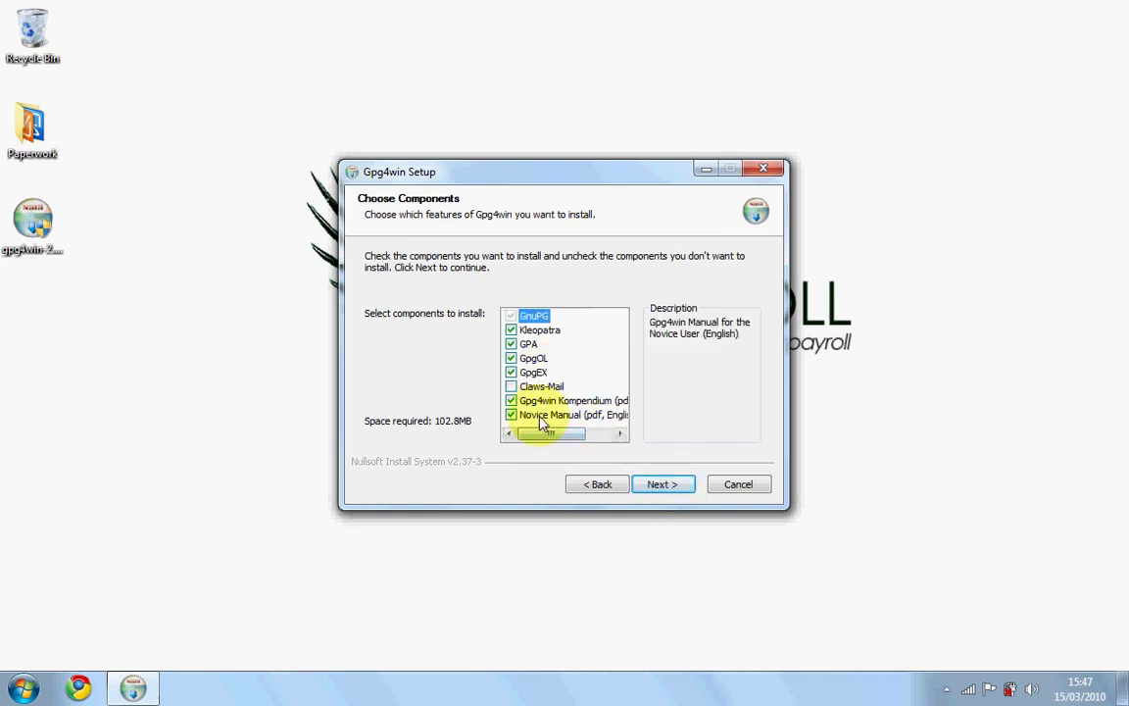
{"action": "left_click", "coordinate": [653, 493]}
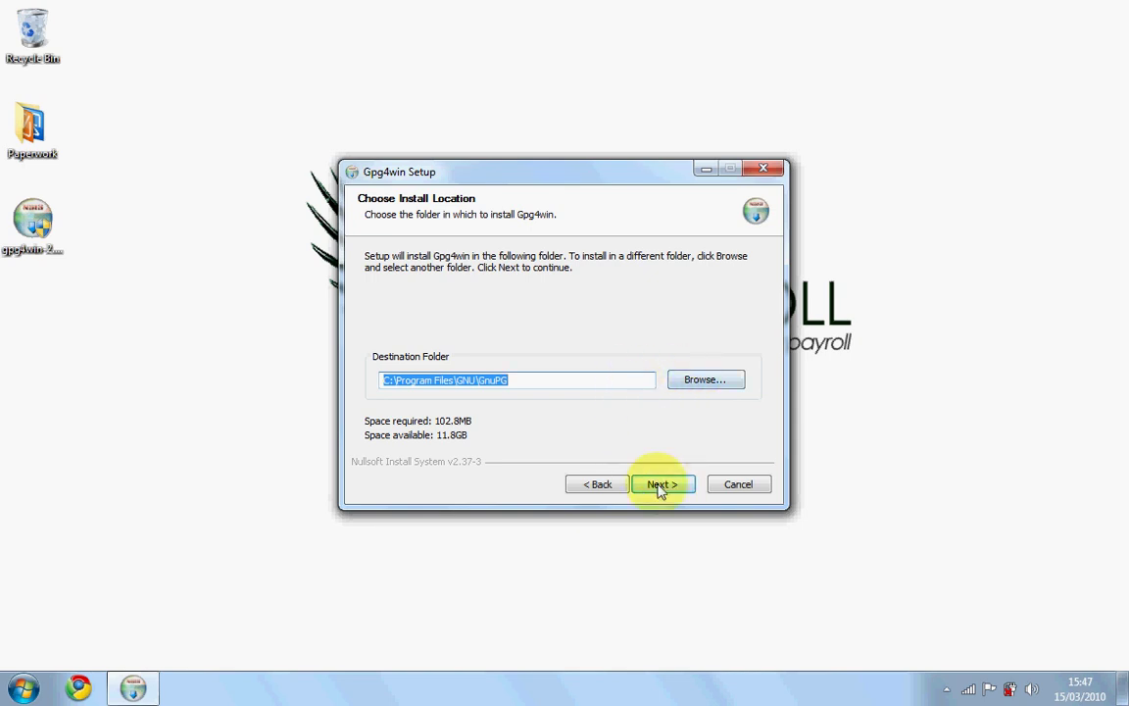
{"action": "left_click", "coordinate": [659, 486]}
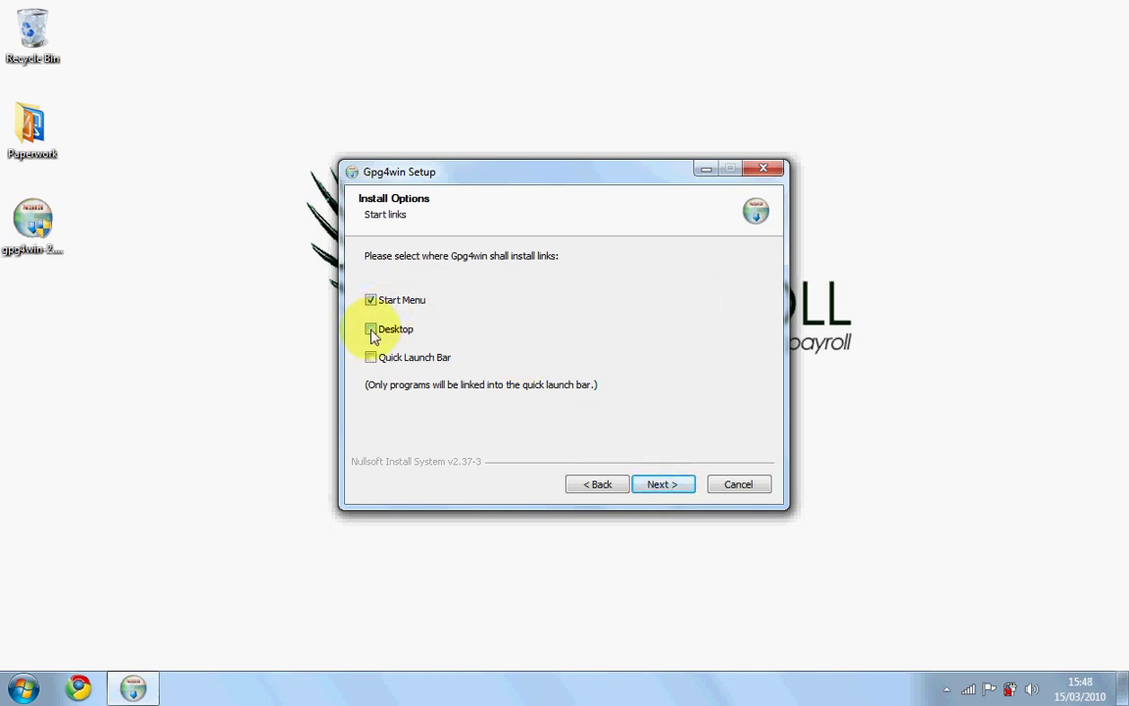
{"action": "left_click", "coordinate": [371, 330]}
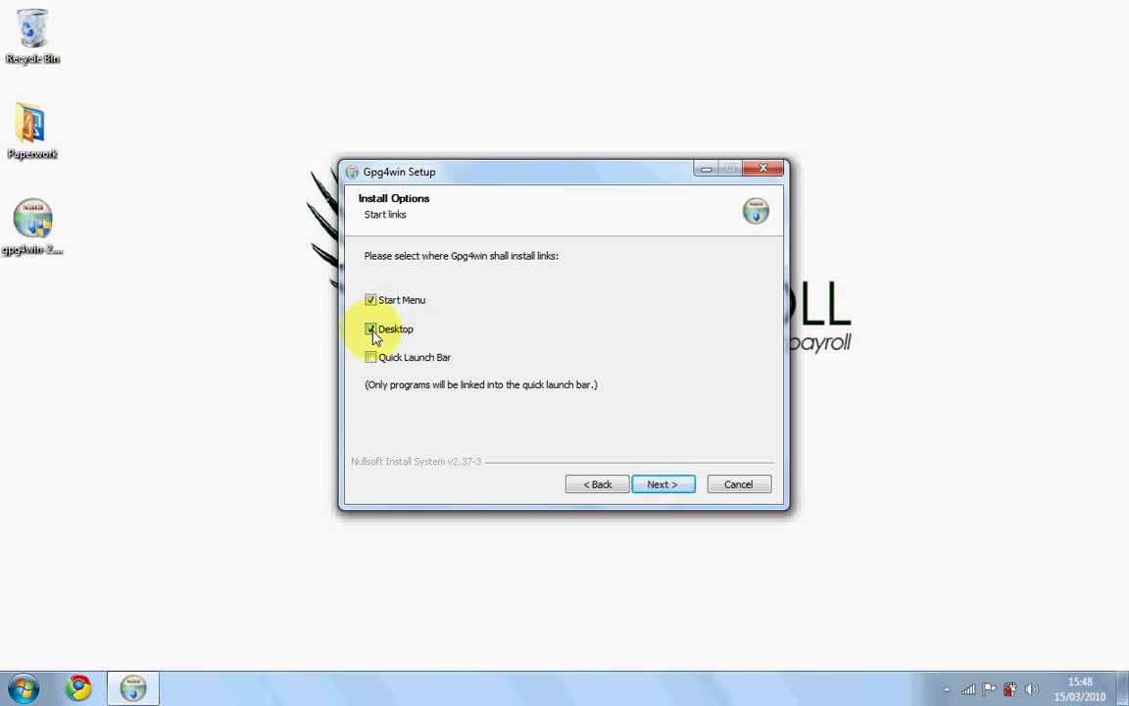
{"action": "left_click", "coordinate": [662, 486]}
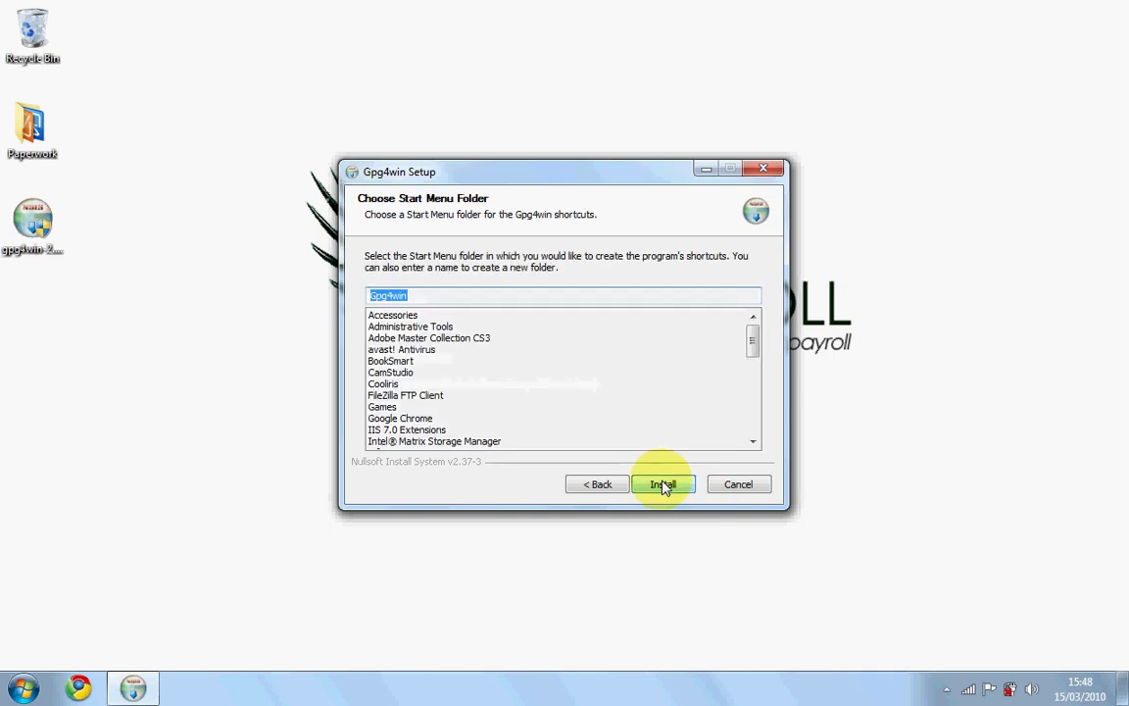
Install Gpg4win, then finish the wizard with 'Show the README file' unticked
{"action": "left_click", "coordinate": [676, 490]}
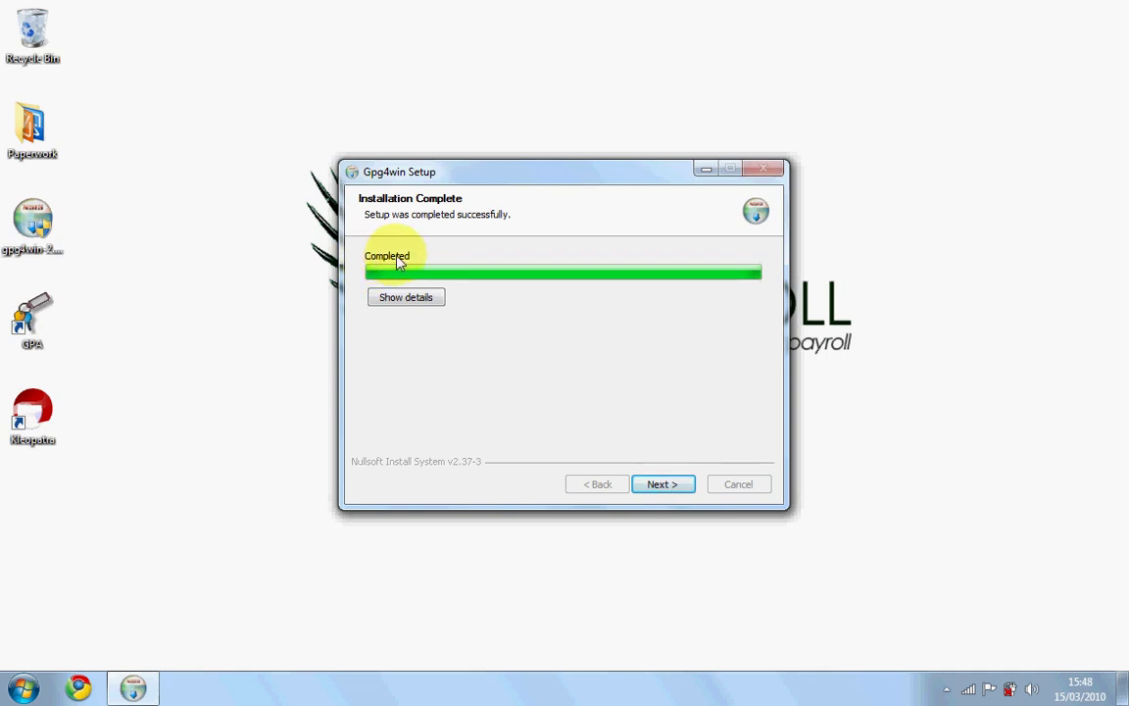
{"action": "left_click", "coordinate": [664, 484]}
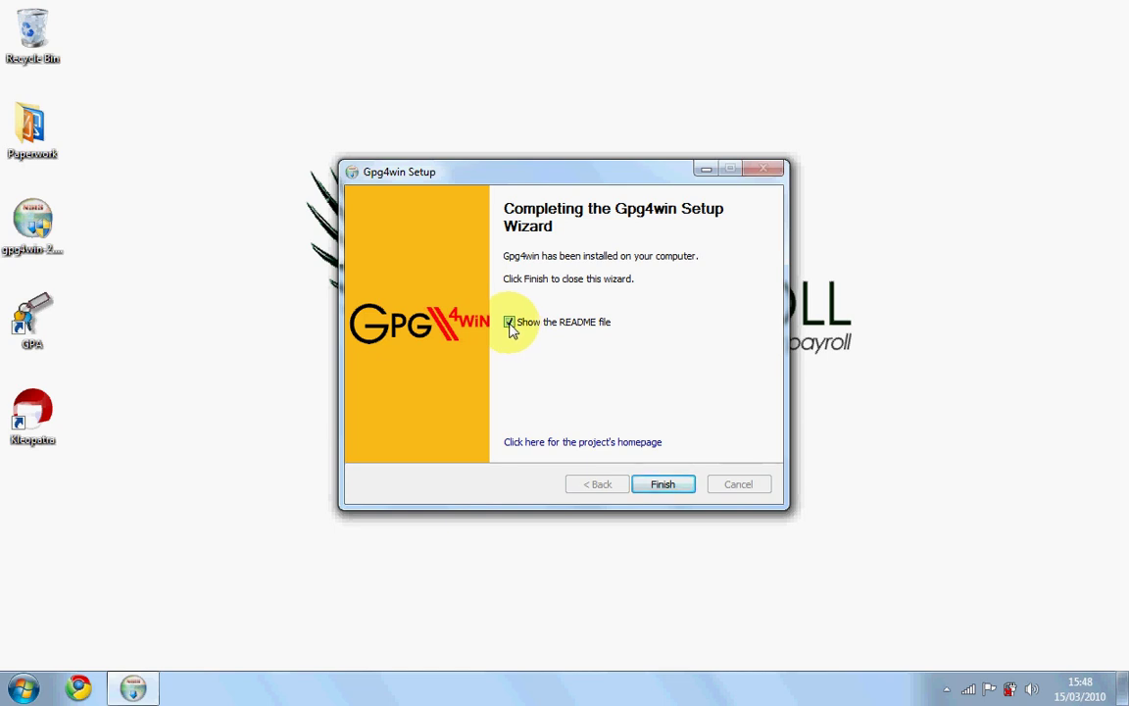
{"action": "left_click", "coordinate": [510, 323]}
{"action": "left_click", "coordinate": [667, 485]}
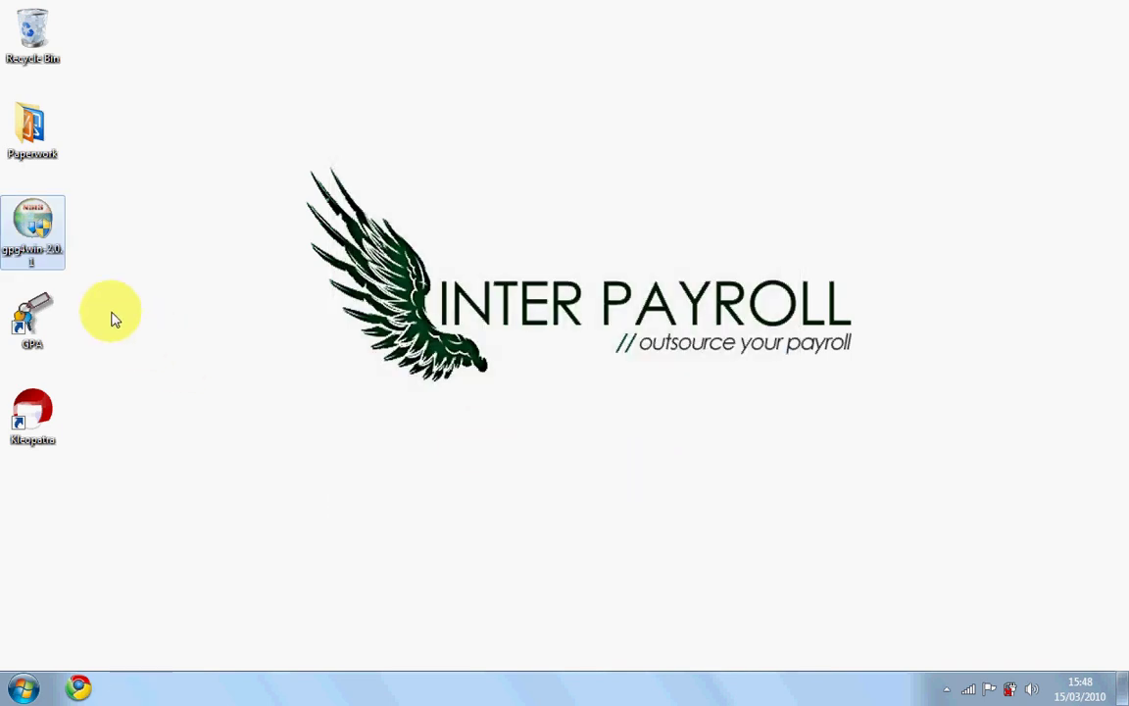
{"action": "mouse_move", "coordinate": [100, 295]}
{"action": "left_mouse_down"}
{"action": "mouse_move", "coordinate": [22, 331]}
{"action": "mouse_move", "coordinate": [39, 335]}
{"action": "left_mouse_up"}
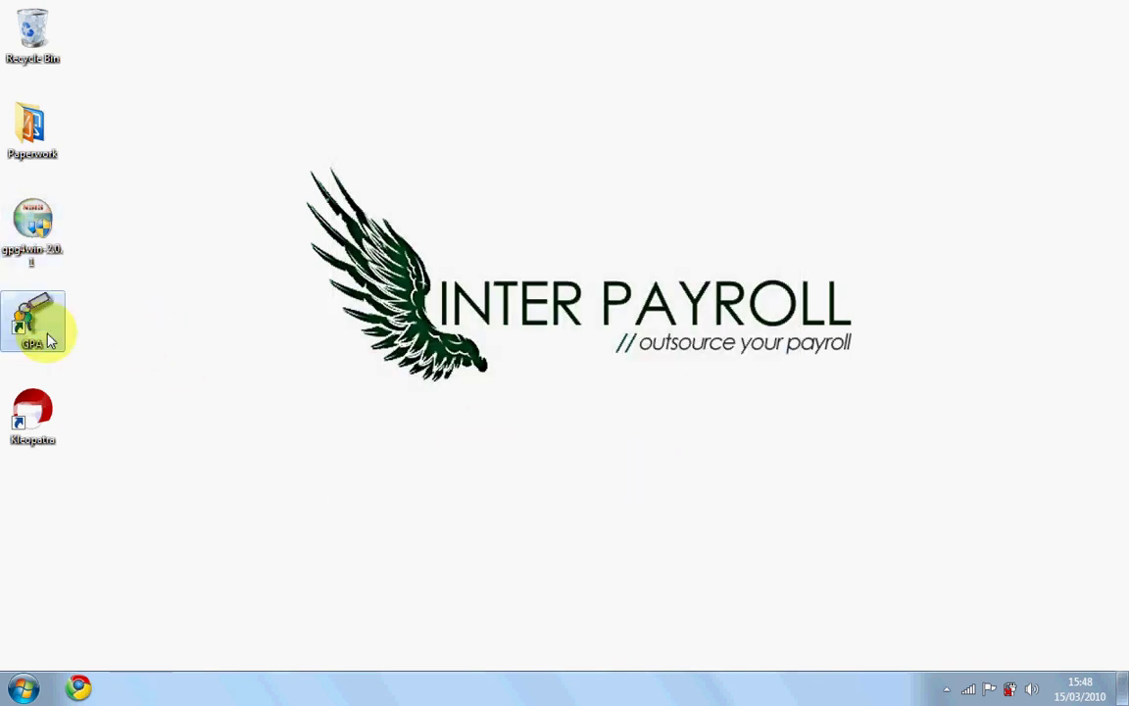
{"action": "left_click_drag", "start_coordinate": [97, 395], "coordinate": [6, 436]}
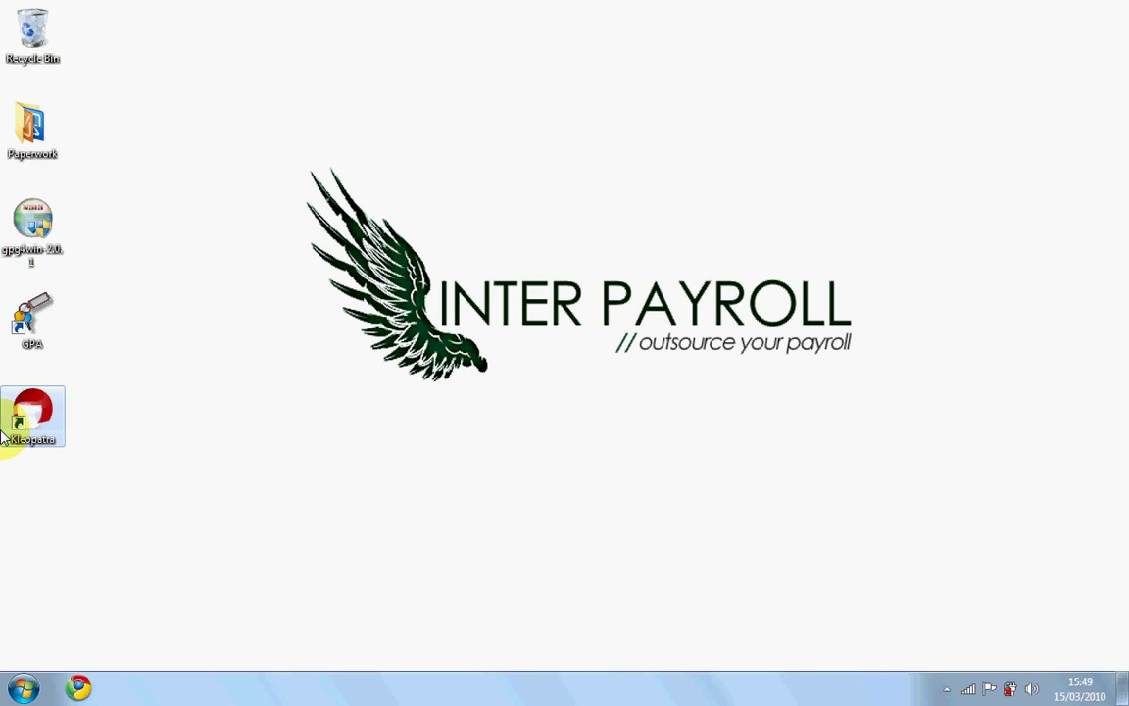
{"action": "left_click", "coordinate": [201, 448]}
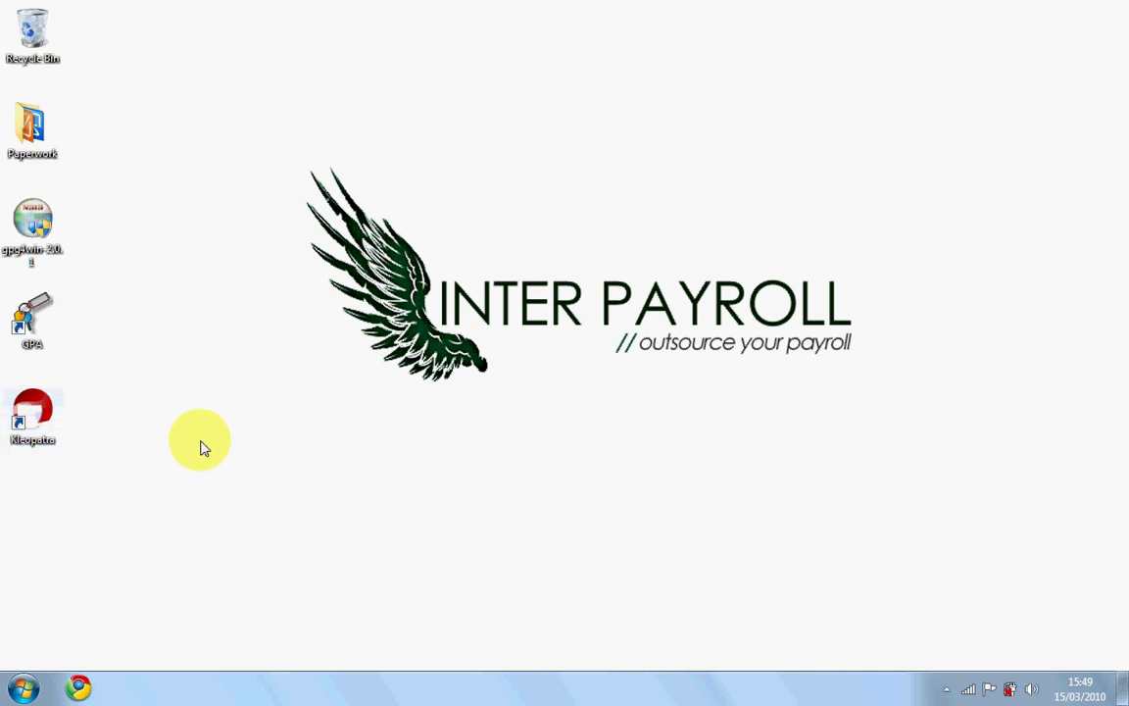